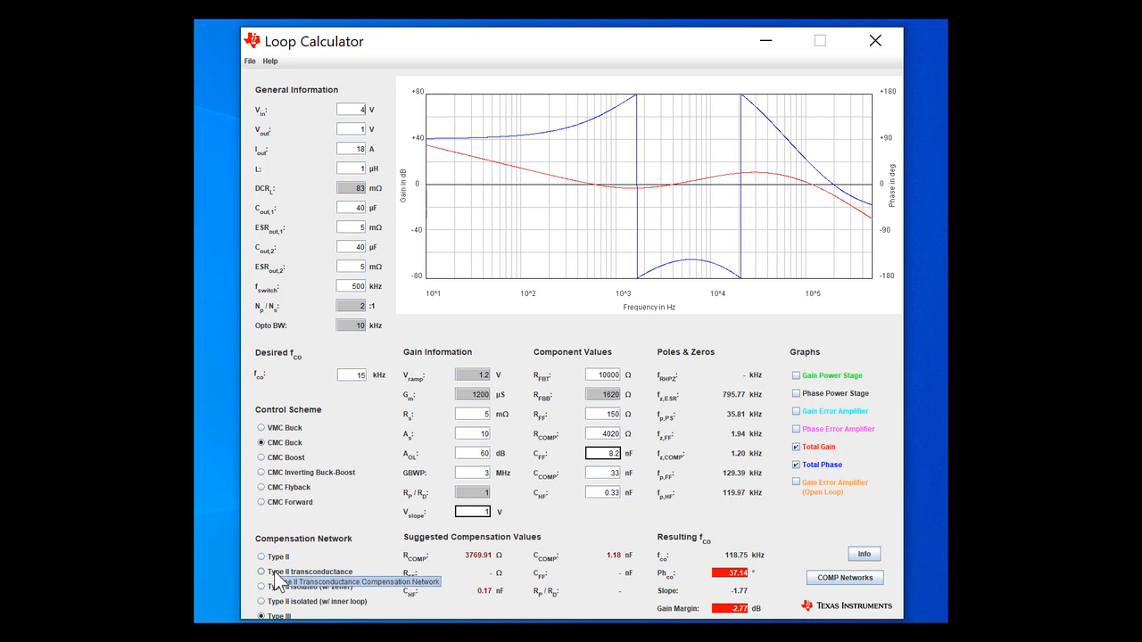
- Choose the Type II transconductance compensation network and set the first output capacitor to 2000 µF with 1 mΩ ESR
click(263, 572)
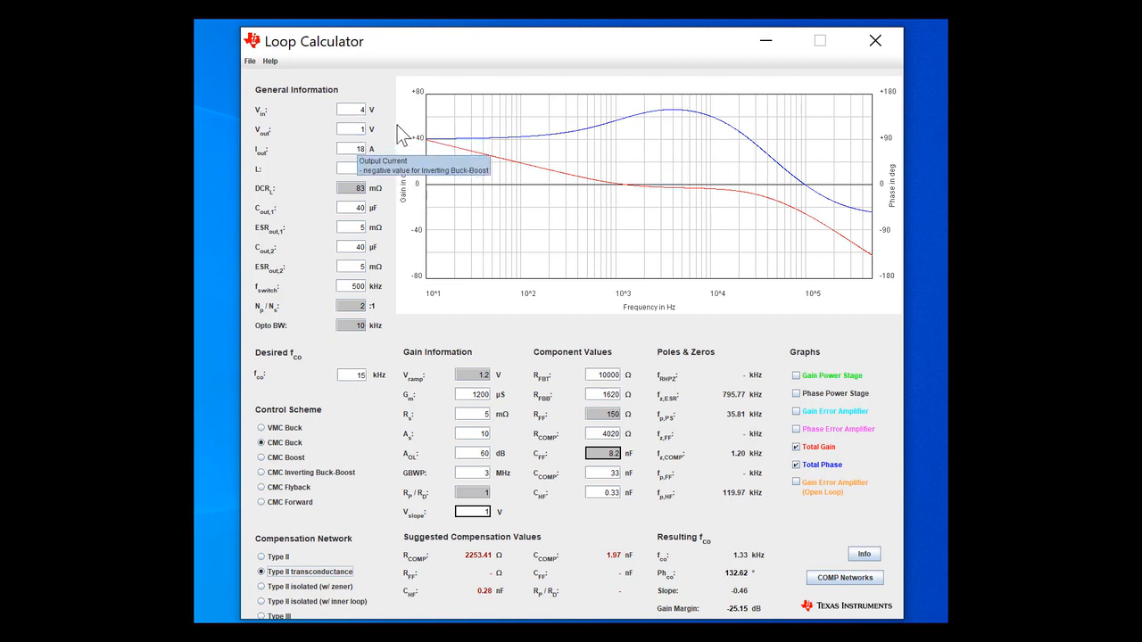
double_click(350, 208)
text(2)
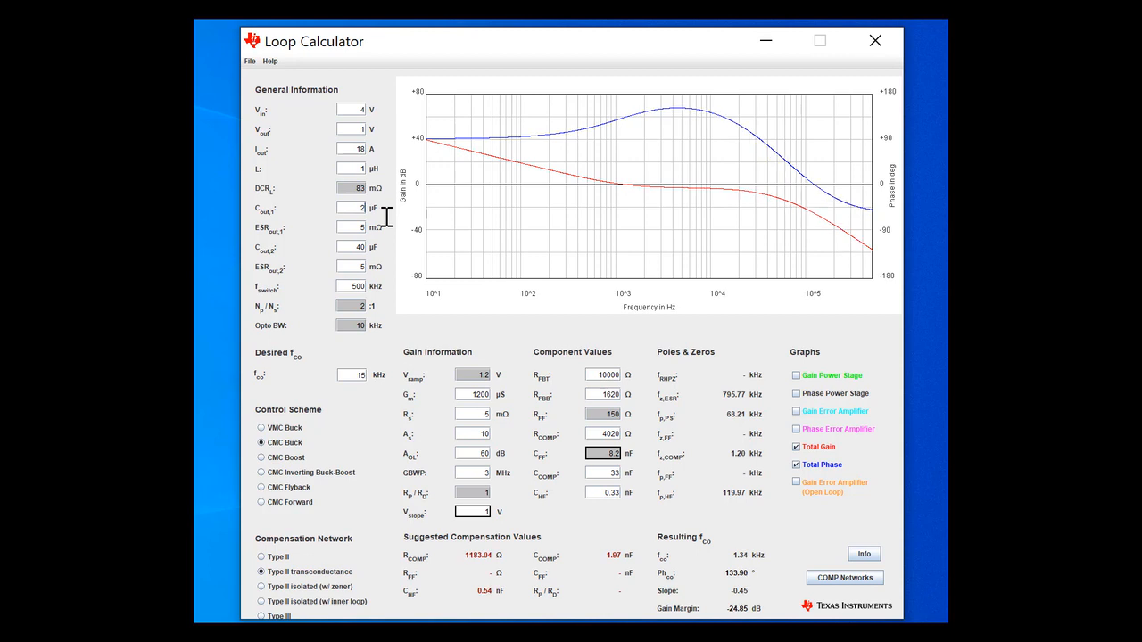
text(000)
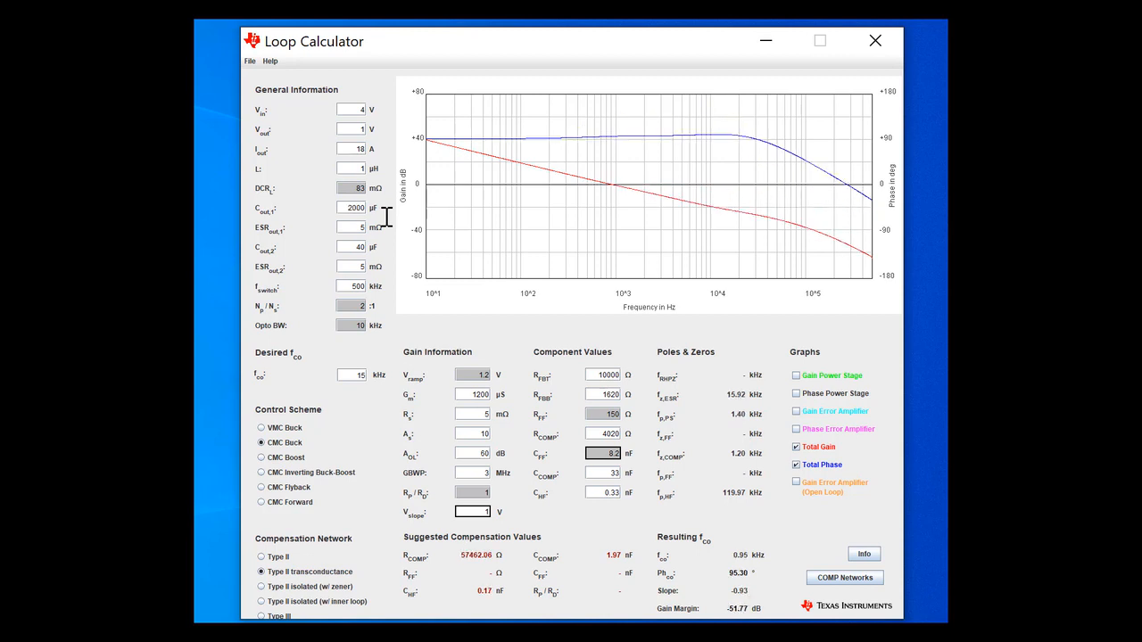
key(Tab)
text(1)
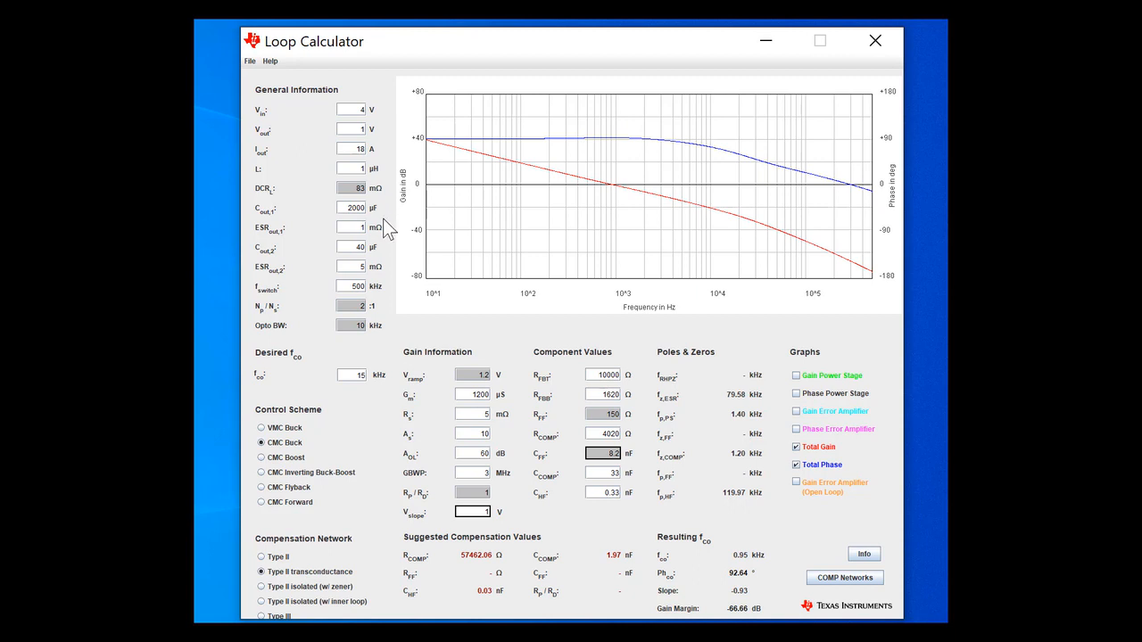
- Set the second output capacitor to 0 µF and its ESR to 0 mΩ
key(Tab)
text(0)
key(Tab)
text(0)
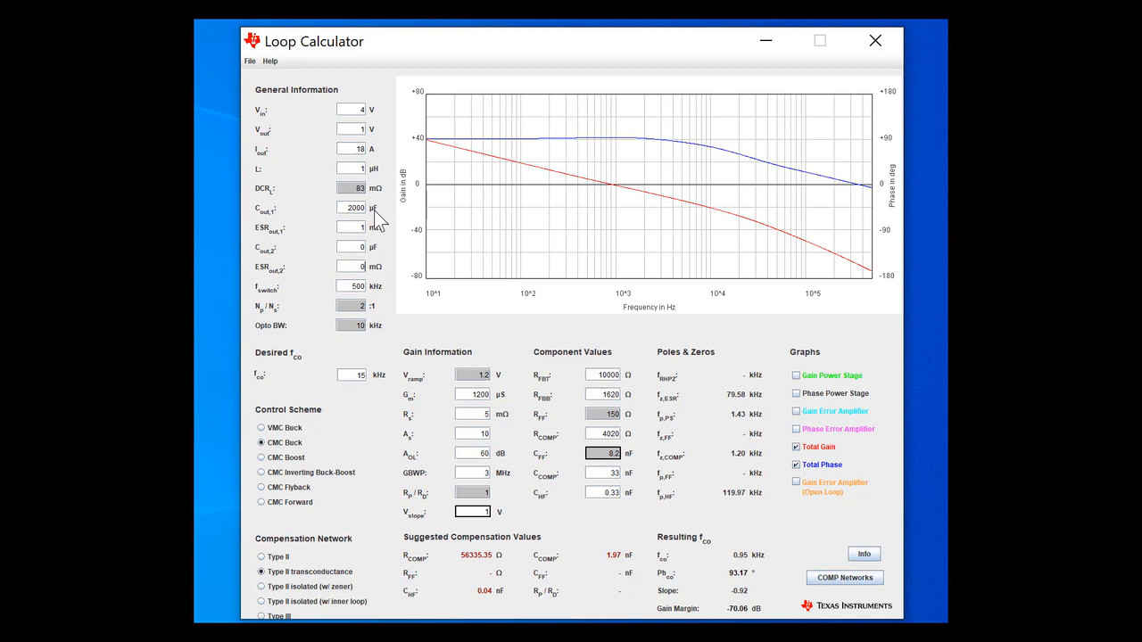
- Set the desired crossover frequency to 30 kHz and the error amplifier transconductance Gm to 1800 µS
double_click(356, 374)
text(30)
drag(464, 398, 500, 395)
text(1800)
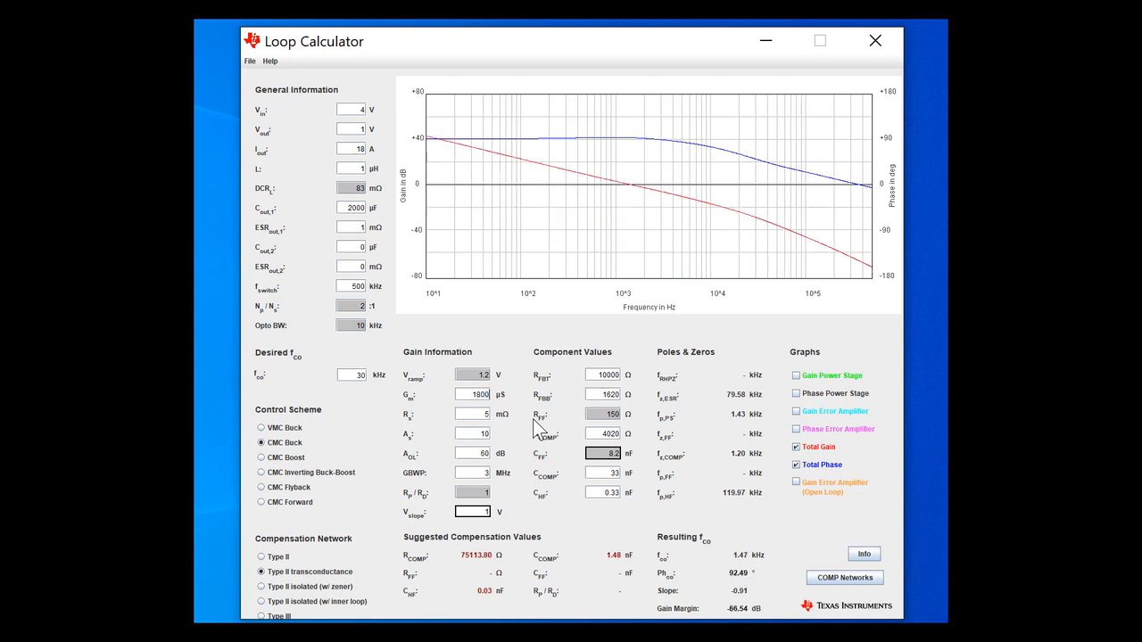
- Set the current sense resistance Rs to 25 mΩ and the sense gain As to 1
key(Tab)
text(25)
key(Tab)
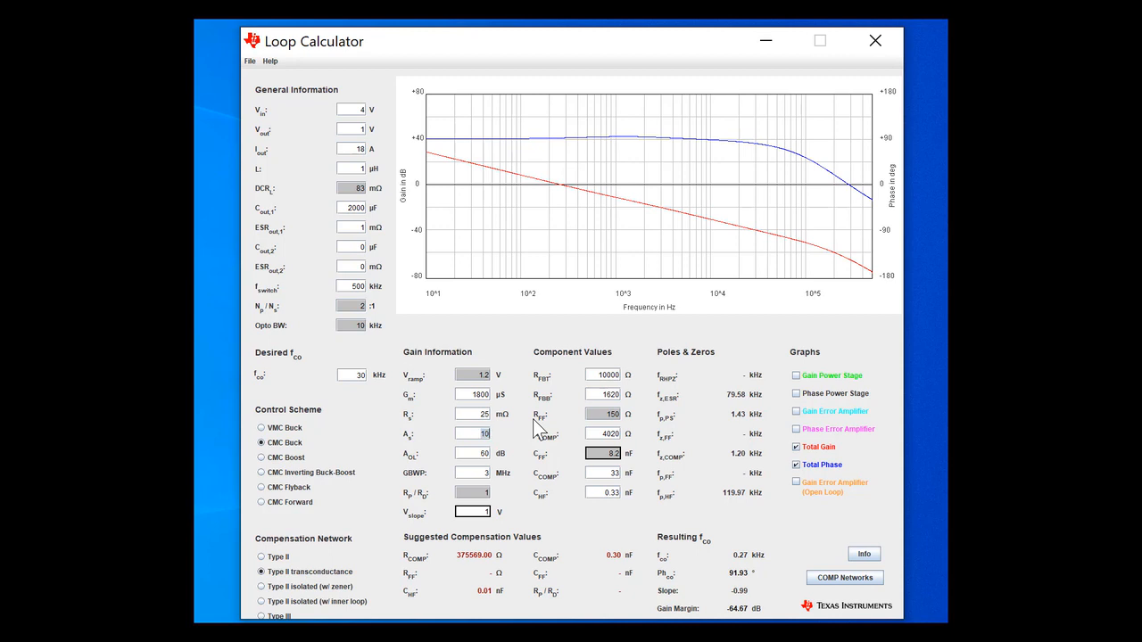
text(1)
key(Return)
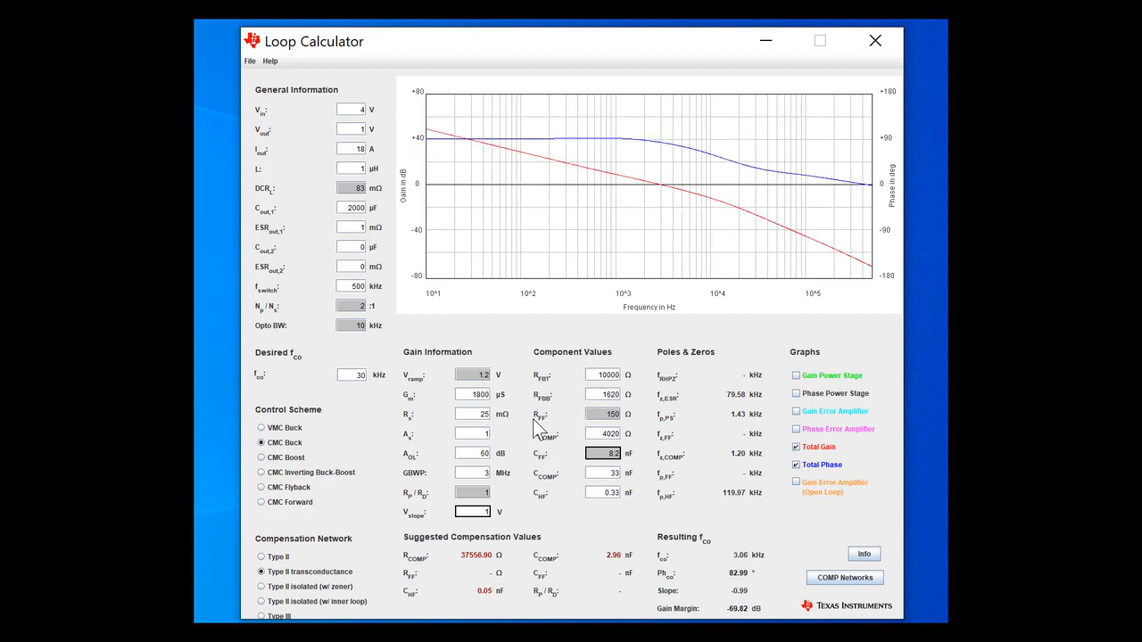
- Set the gain bandwidth product to 10 MHz and switch the slope compensation parameter from Vslope to SLM
click(476, 472)
key(BackSpace)
text(10)
right_click(466, 515)
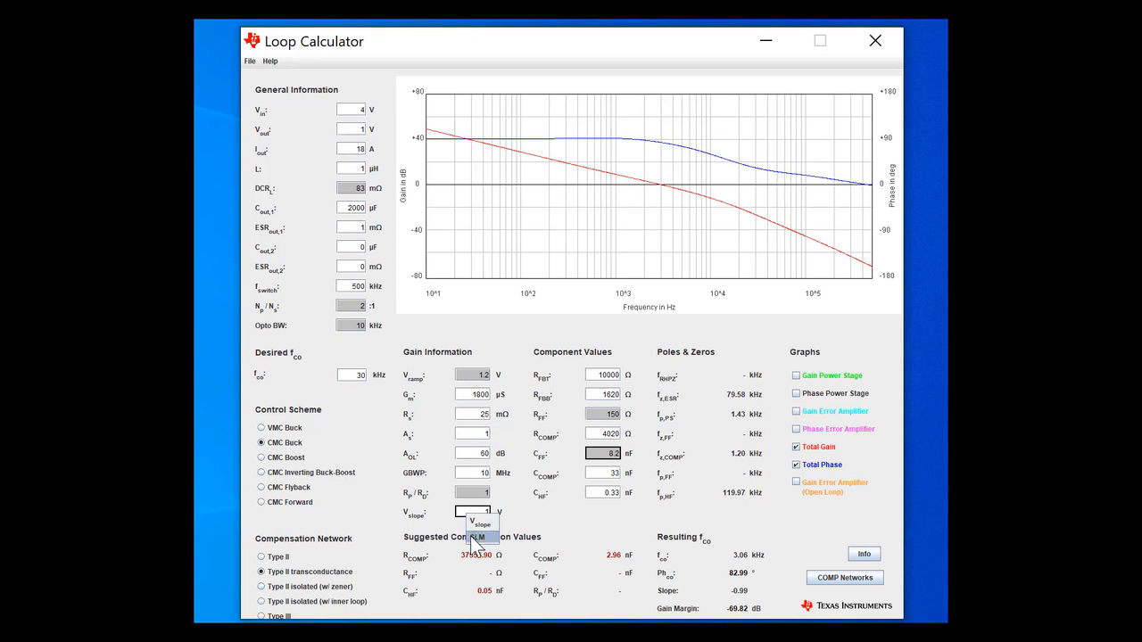
click(475, 539)
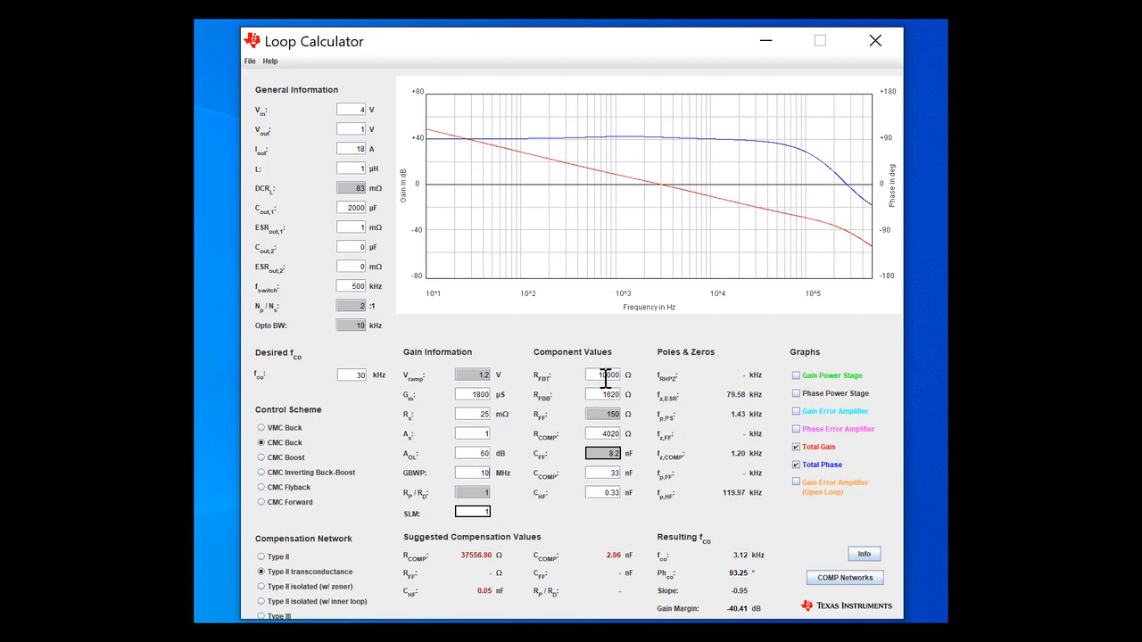
- Set the bottom feedback resistor RFBB to 15000 Ω and the compensation resistor RCOMP to 8726 Ω
drag(598, 393, 644, 401)
text(15000)
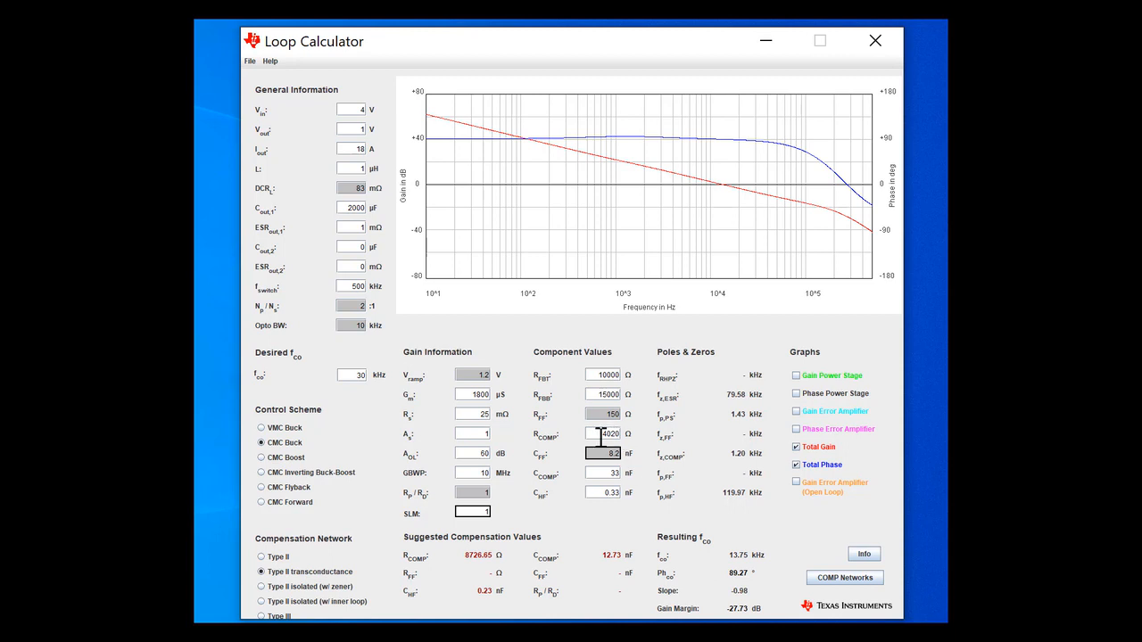
drag(601, 436, 637, 435)
text(87)
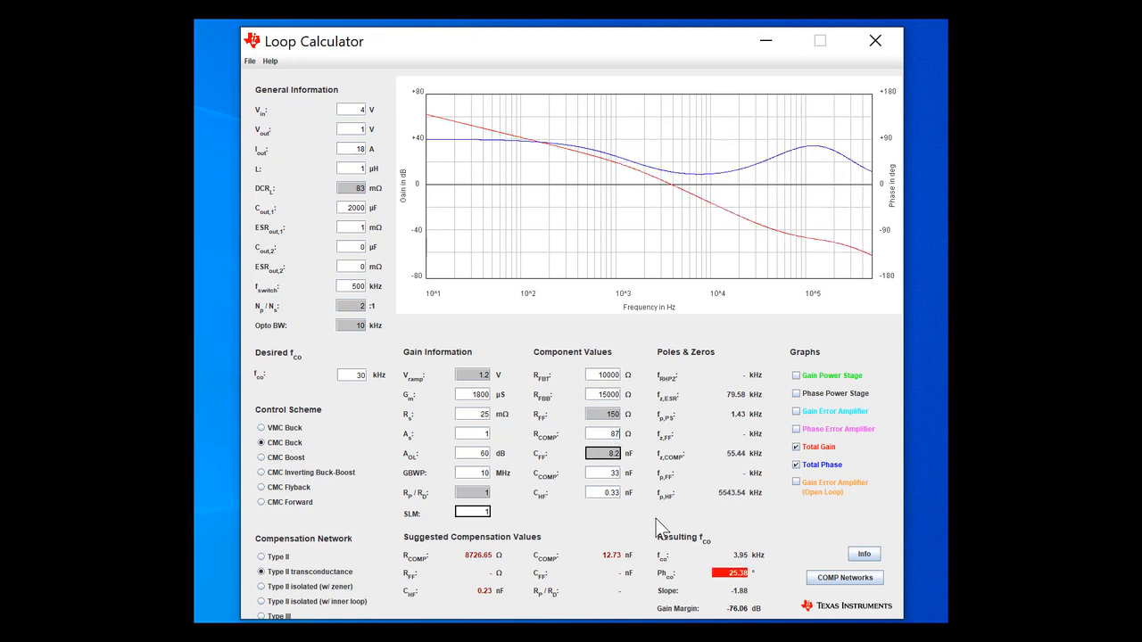
text(26)
key(Tab)
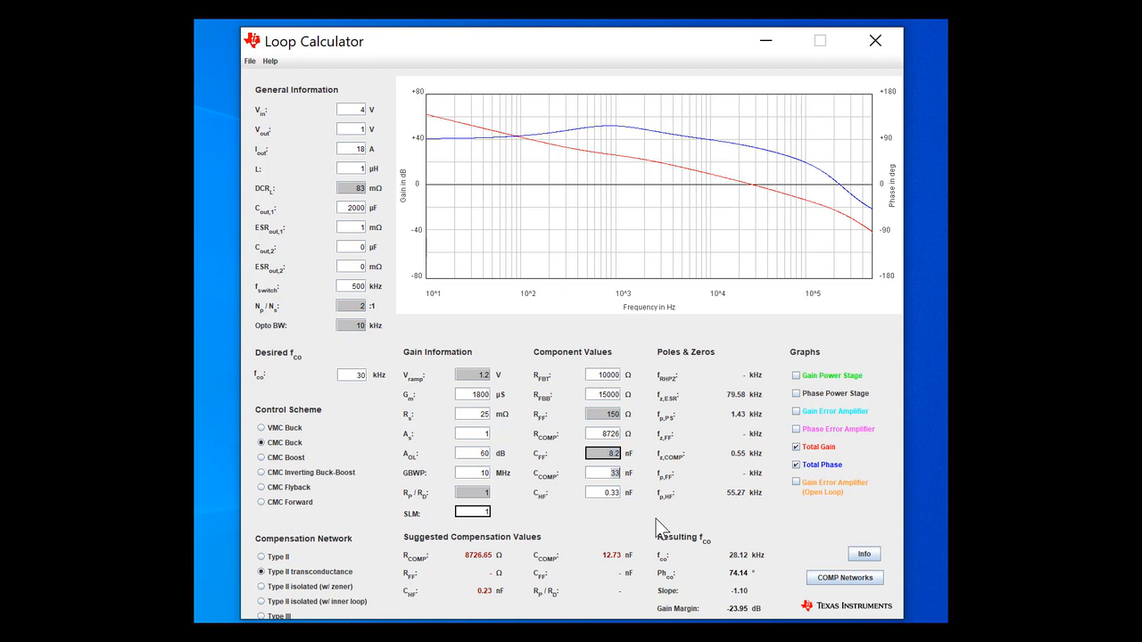
- Set the compensation capacitor CCOMP to 12.7 nF and the high-frequency capacitor CHF to .23 nF
text(1)
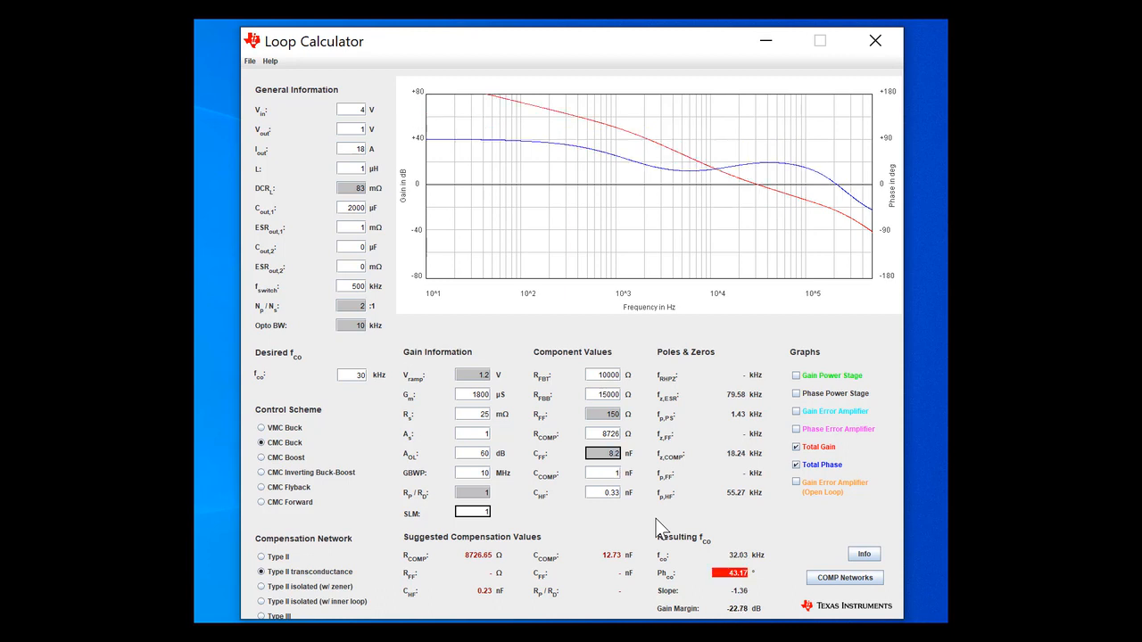
text(2.7)
key(Tab)
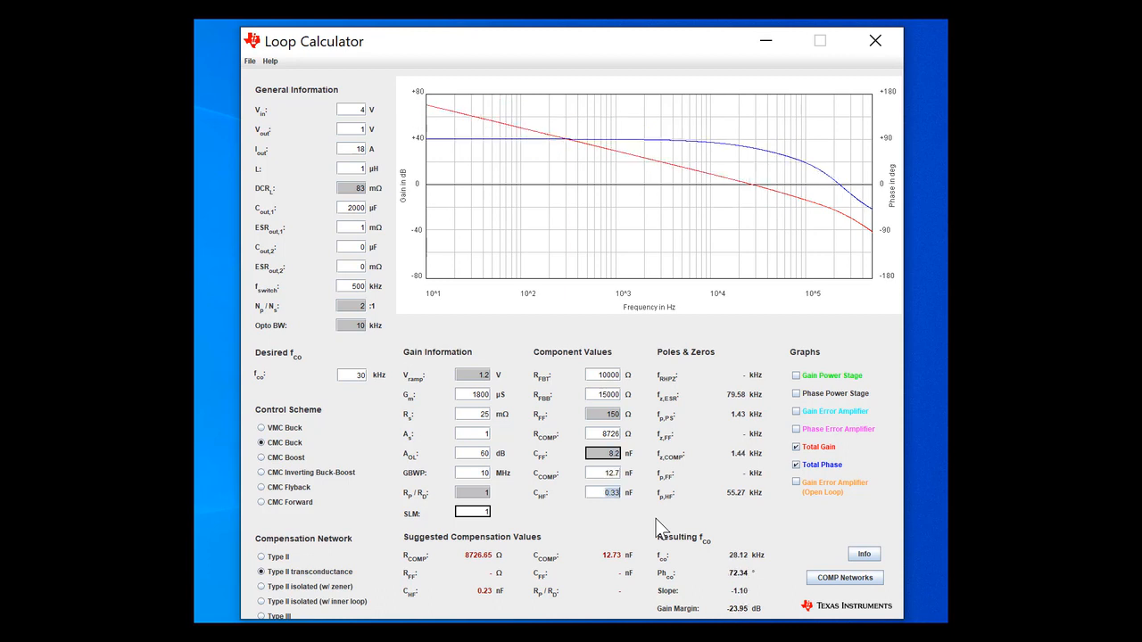
text(2)
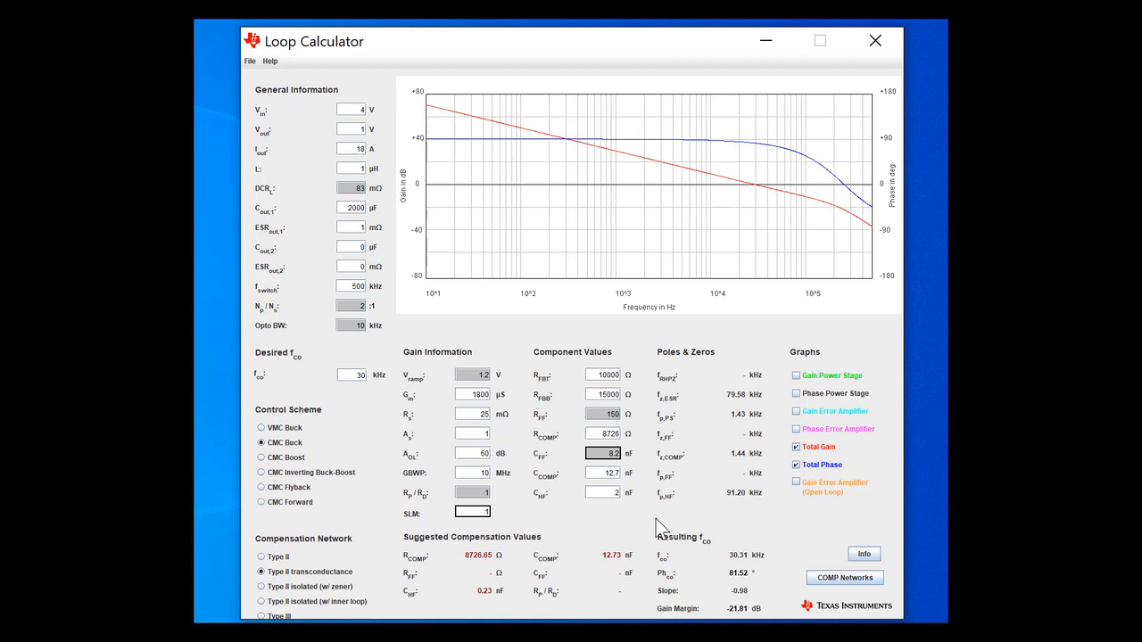
text(3)
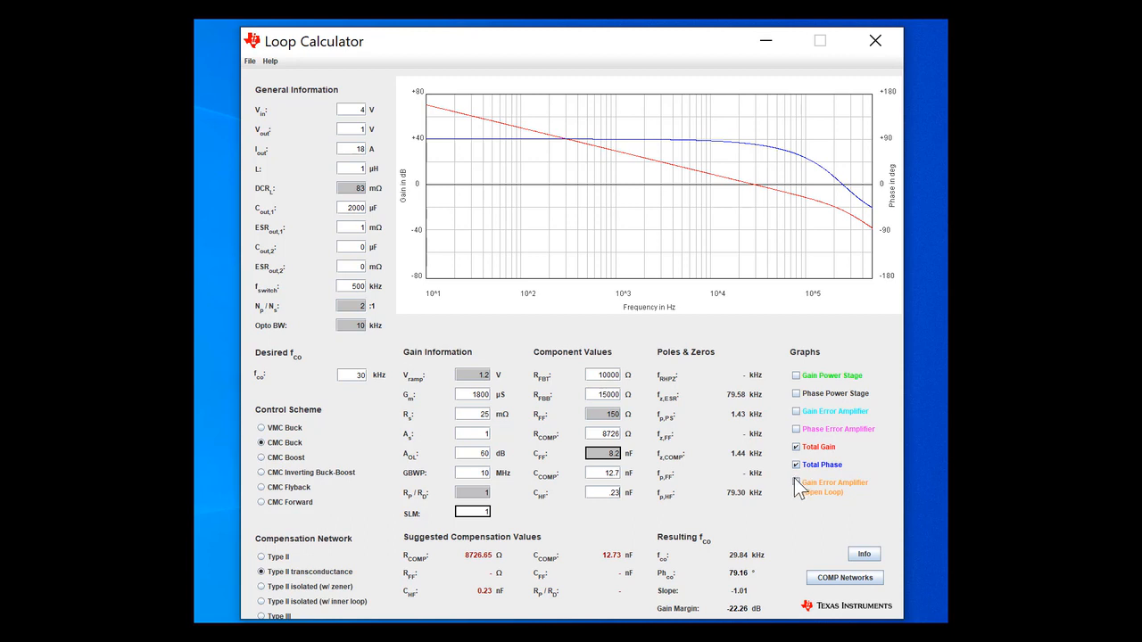
- Show the power stage phase curve on the Bode plot for inspection and hide it again
click(796, 393)
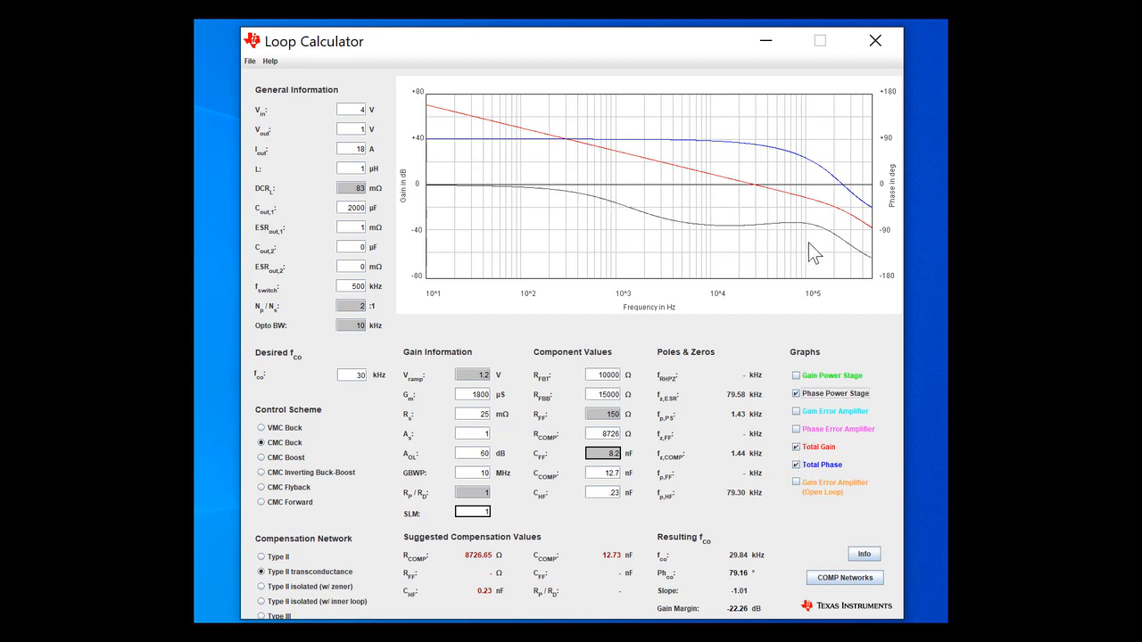
click(797, 393)
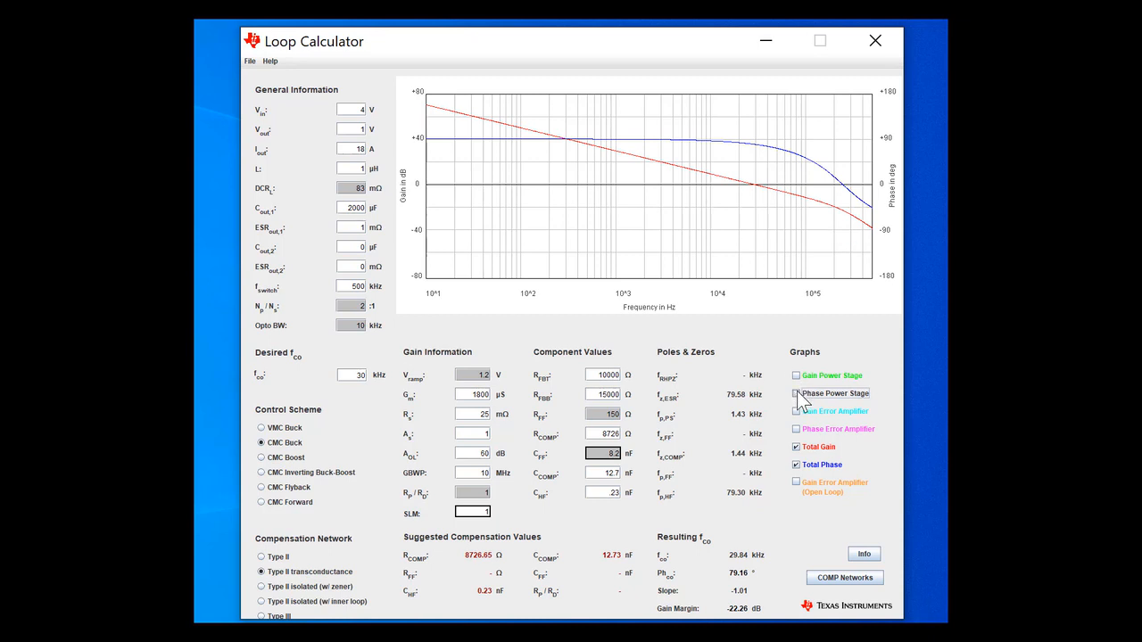